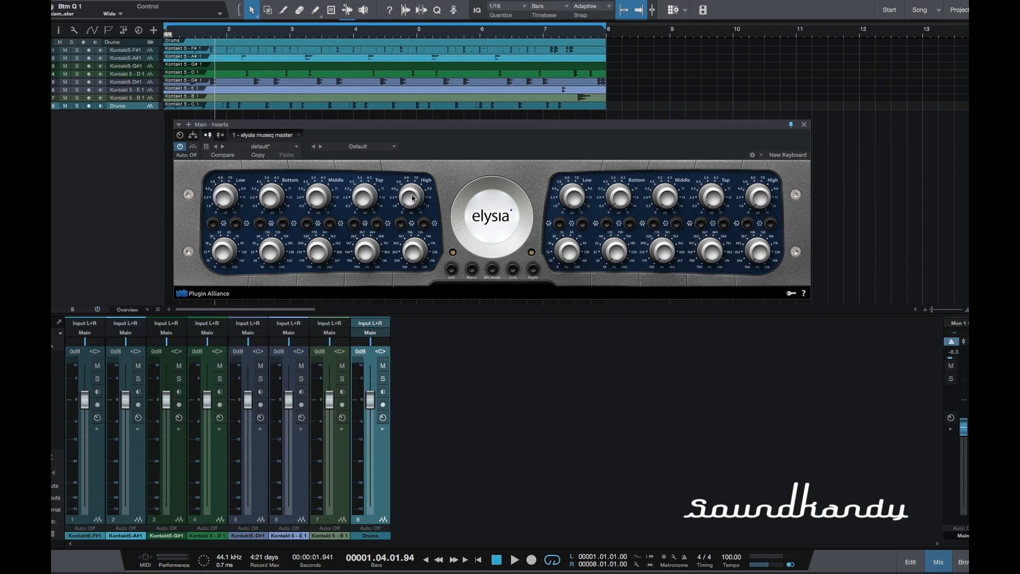
# Step: Try the left channel's Low gain knob and the filter switches of the Low and Bottom bands
pyautogui.moveTo(221, 215)
pyautogui.moveTo(224, 193); pyautogui.dragTo(164, 247)
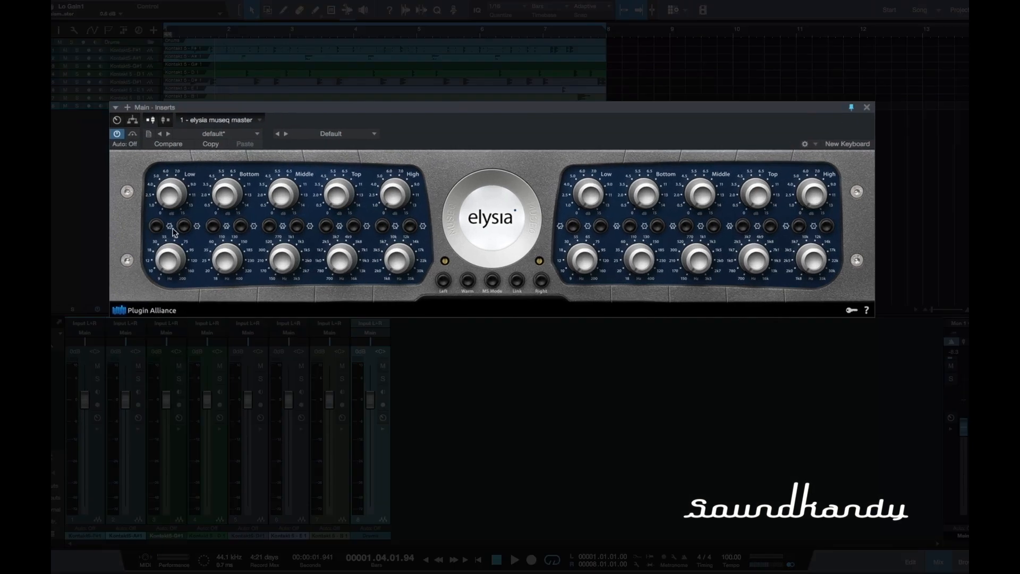
pyautogui.moveTo(396, 206)
pyautogui.click(156, 226)
pyautogui.click(156, 228)
pyautogui.click(184, 227)
pyautogui.click(212, 227)
pyautogui.click(214, 228)
# Step: Try the left channel's Low and Bottom frequency knobs by sweeping them downward
pyautogui.moveTo(167, 269)
pyautogui.moveTo(168, 269); pyautogui.dragTo(167, 280)
pyautogui.moveTo(170, 292); pyautogui.dragTo(155, 314)
pyautogui.moveTo(222, 266); pyautogui.dragTo(238, 300)
# Step: Try the Left, Warm, MS Mode, Link and Right switches, leaving all of them off
pyautogui.click(443, 280)
pyautogui.click(469, 284)
pyautogui.click(470, 282)
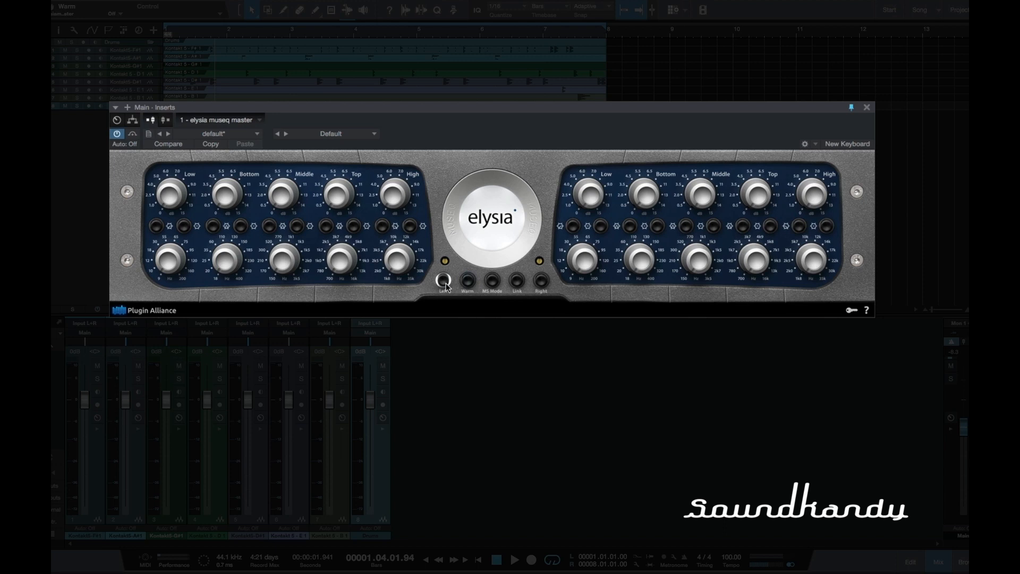
pyautogui.click(492, 282)
pyautogui.click(492, 283)
pyautogui.click(518, 281)
pyautogui.click(546, 287)
pyautogui.click(519, 285)
pyautogui.click(545, 285)
pyautogui.click(443, 284)
# Step: Activate the right channel and, during playback, boost the left Low, Bottom, Middle and Top gains, with Top at 5.8 dB
pyautogui.click(540, 280)
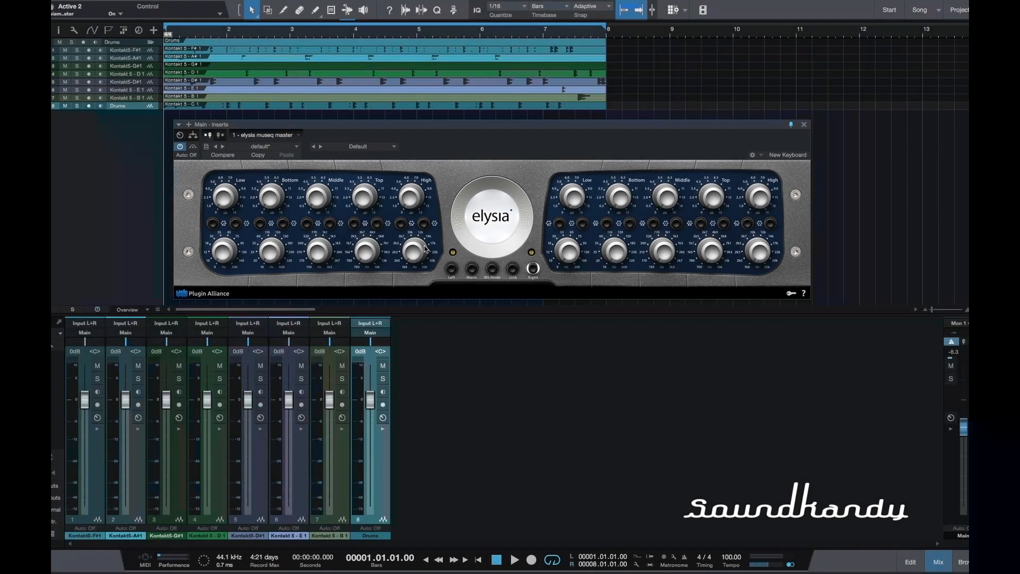
pyautogui.press('space')
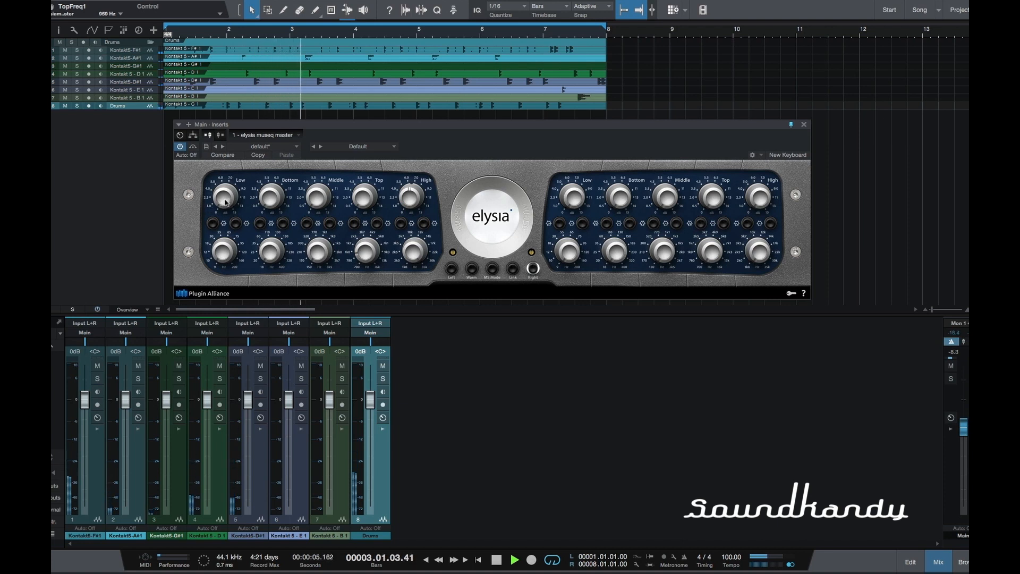
pyautogui.moveTo(226, 201); pyautogui.dragTo(222, 160)
pyautogui.moveTo(268, 197); pyautogui.dragTo(266, 177)
pyautogui.moveTo(318, 197); pyautogui.dragTo(312, 154)
pyautogui.moveTo(363, 193); pyautogui.dragTo(357, 149)
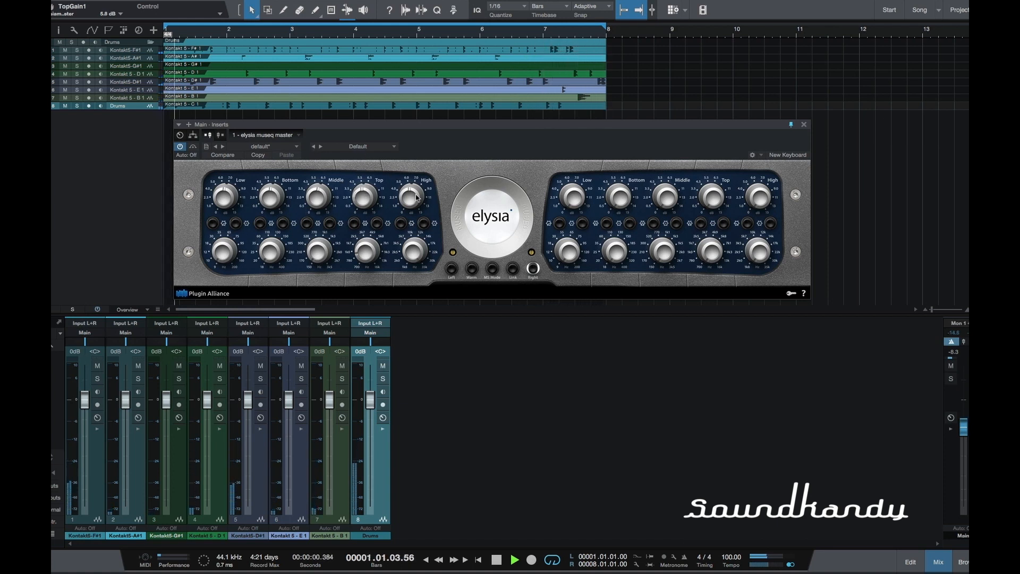
# Step: Toggle the left Low band's filter type with its frequency at 107 Hz, and raise the main fader to -3.6 dB
pyautogui.click(212, 223)
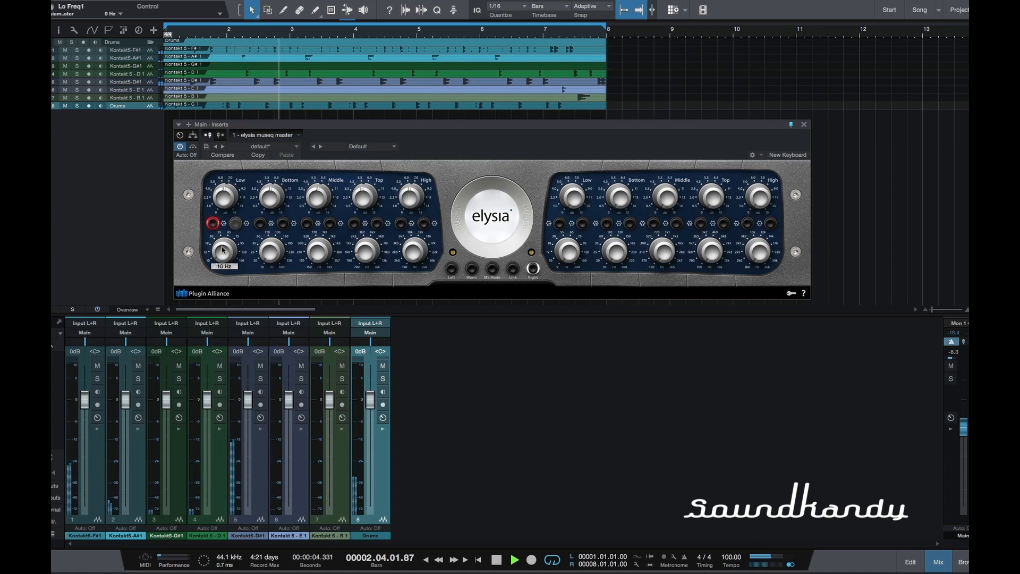
pyautogui.moveTo(222, 225); pyautogui.dragTo(221, 204)
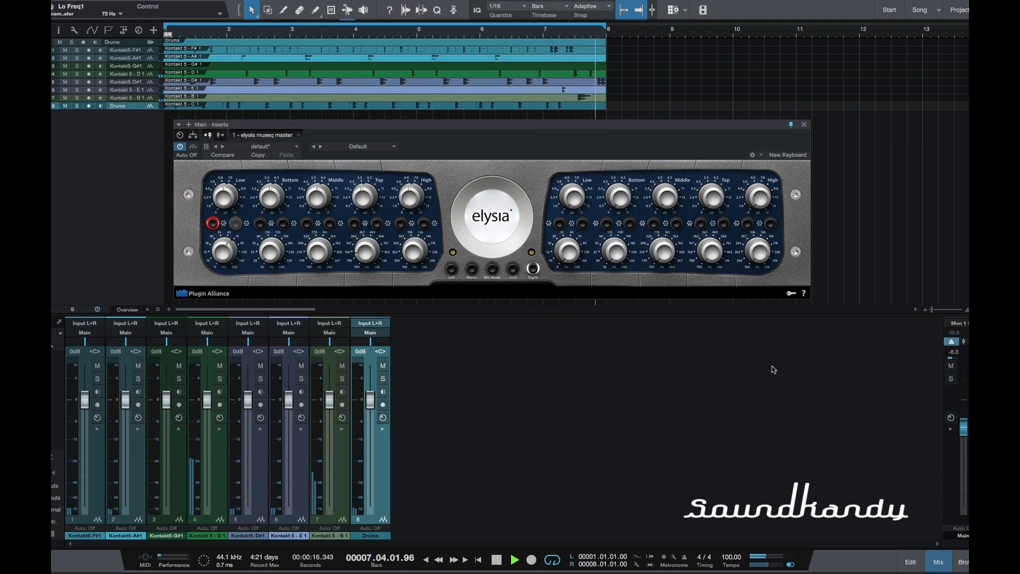
pyautogui.moveTo(966, 430); pyautogui.dragTo(966, 415)
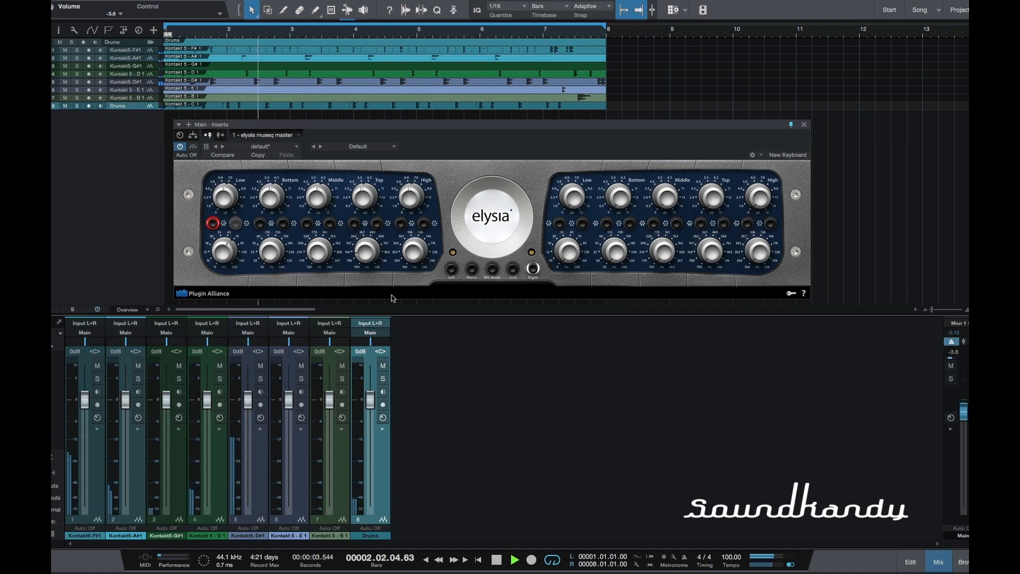
pyautogui.moveTo(220, 246)
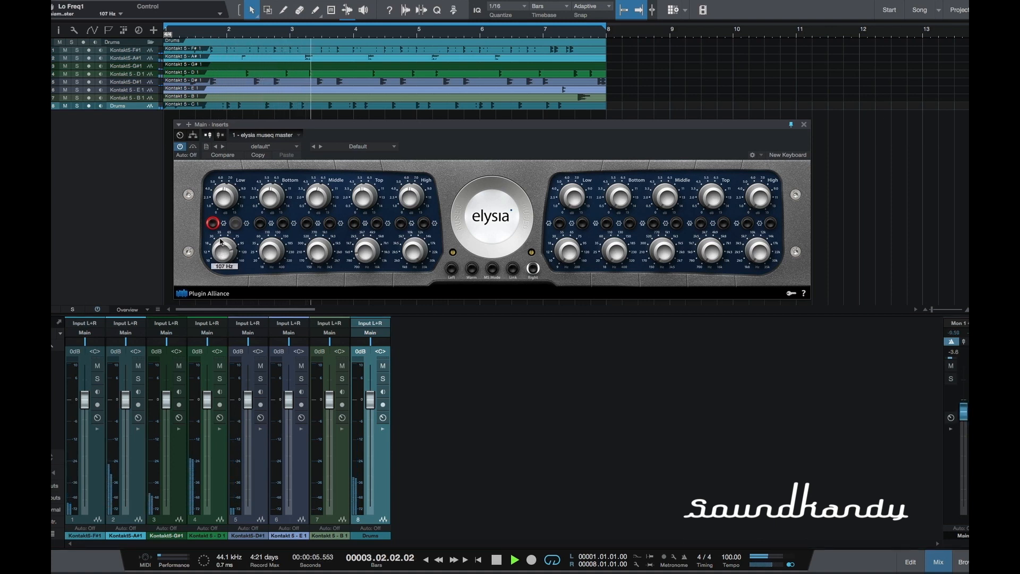
# Step: Raise the left Low band's gain, and set the Bottom band to 216 Hz with boosted gain and narrow Q
pyautogui.moveTo(222, 188)
pyautogui.moveTo(221, 186); pyautogui.dragTo(221, 182)
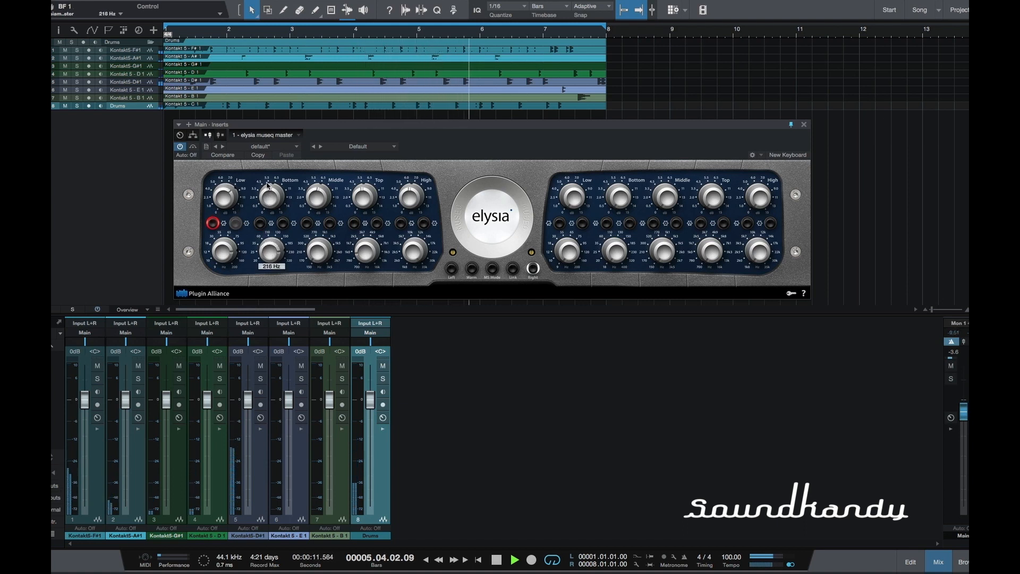
pyautogui.moveTo(270, 194)
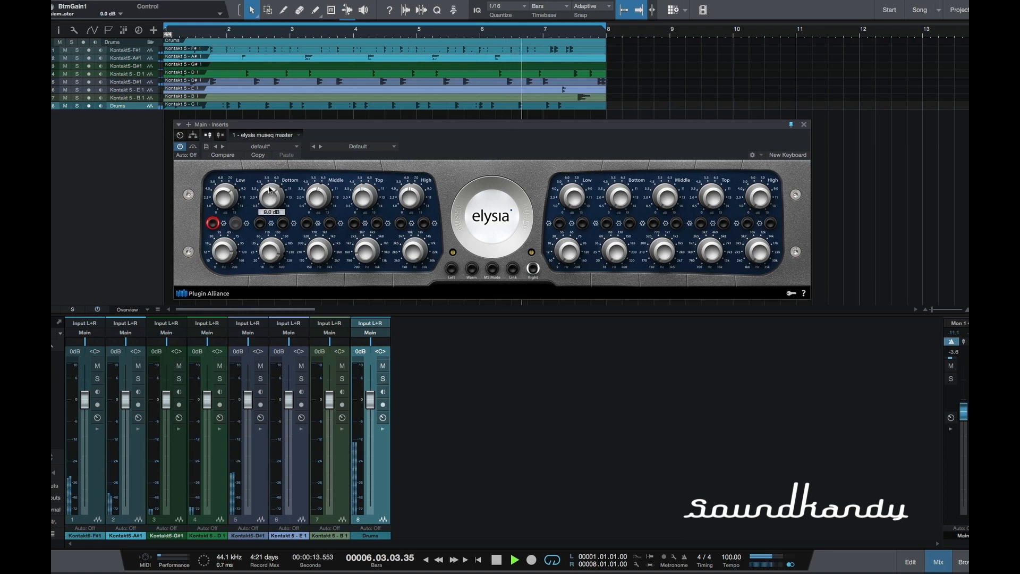
pyautogui.click(260, 223)
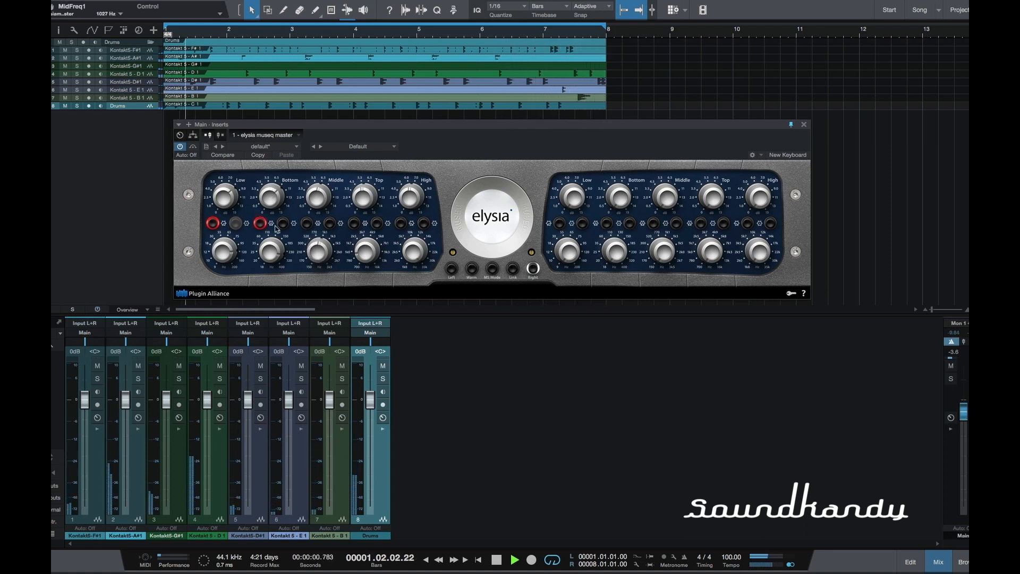
# Step: Switch the left Low band back to shelf, and activate the left channel with Link enabled
pyautogui.click(212, 223)
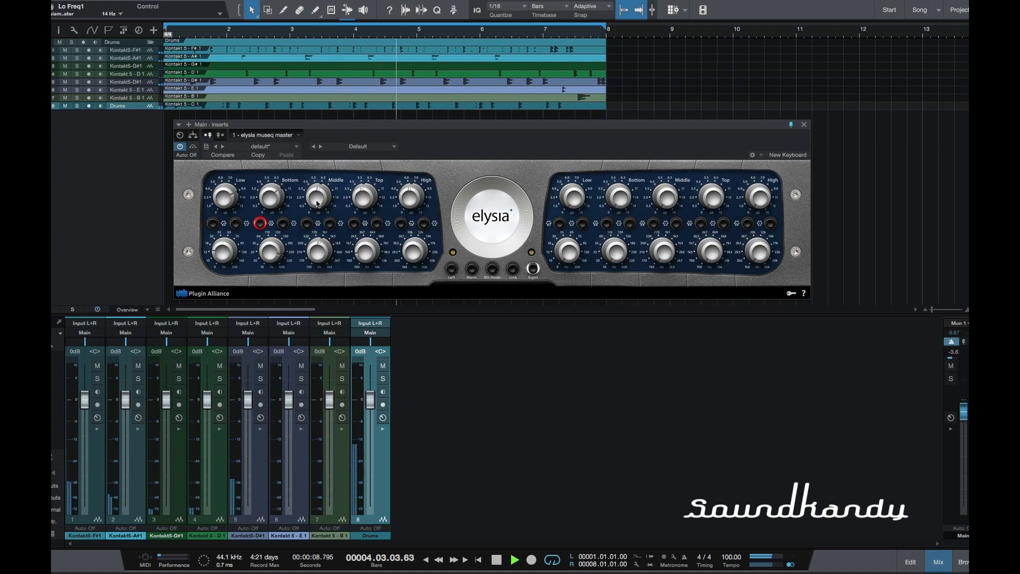
pyautogui.moveTo(318, 241)
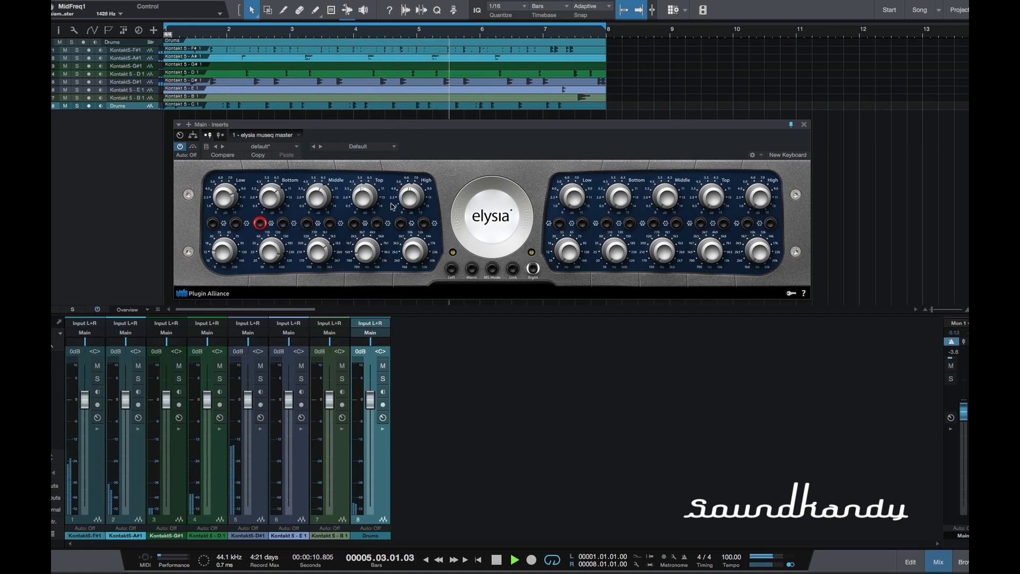
pyautogui.click(511, 272)
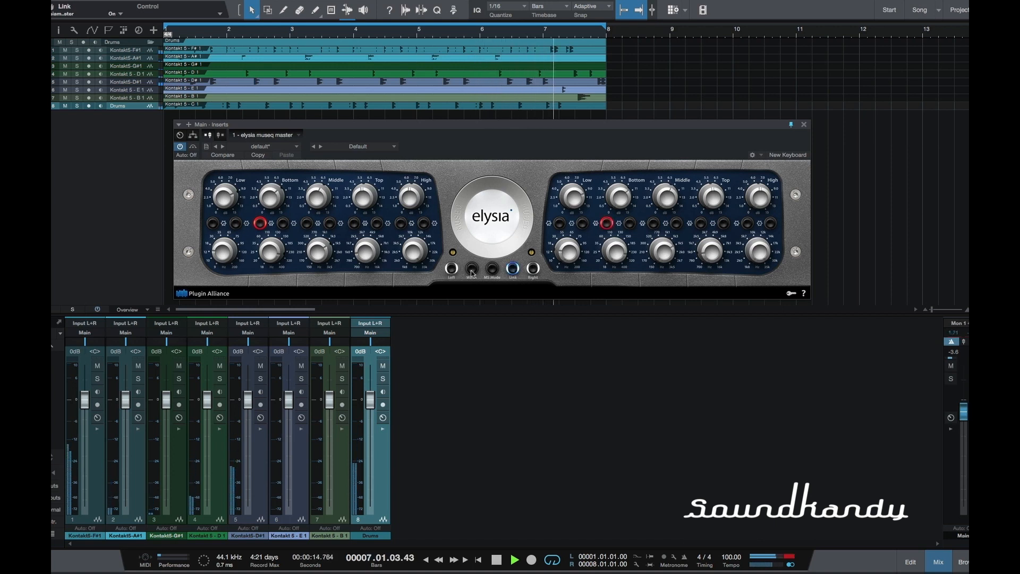
# Step: Readjust the linked Low band's gain and switch its filter type away from shelf
pyautogui.moveTo(221, 196); pyautogui.dragTo(220, 201)
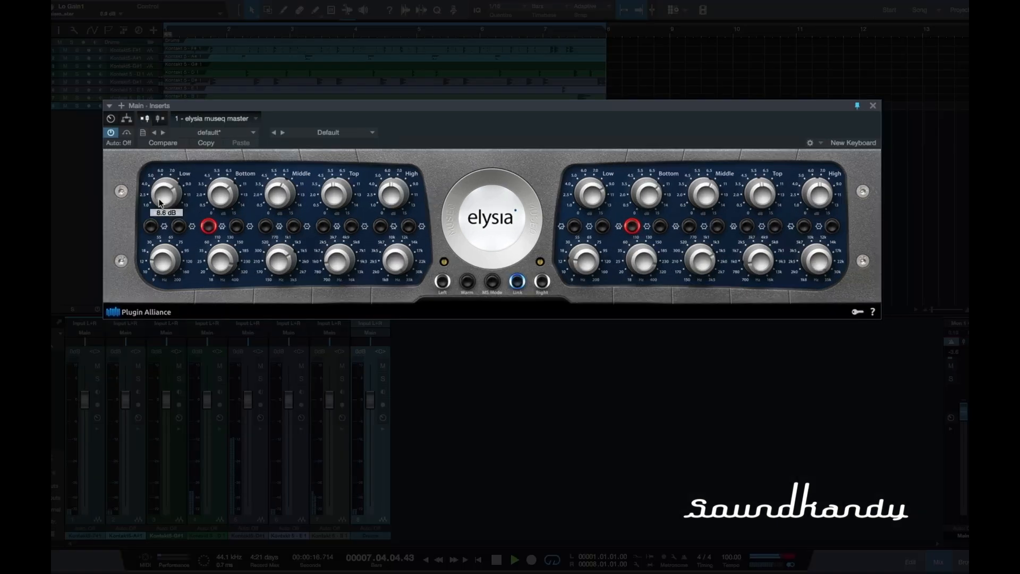
pyautogui.moveTo(164, 220); pyautogui.dragTo(165, 197)
pyautogui.click(150, 227)
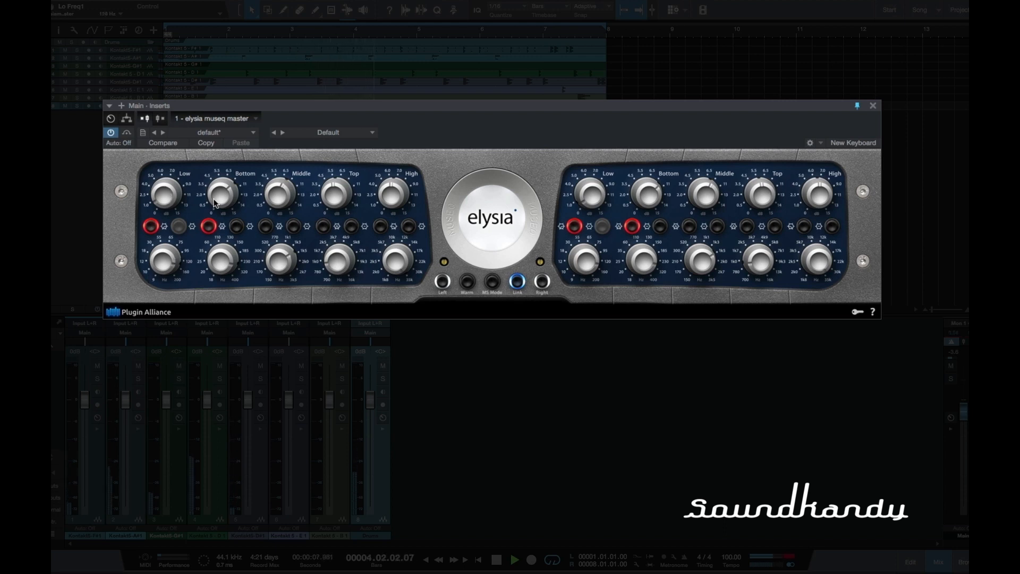
# Step: Lower the linked Bottom band's frequency, and raise the Low band's gain and frequency
pyautogui.moveTo(218, 262); pyautogui.dragTo(225, 332)
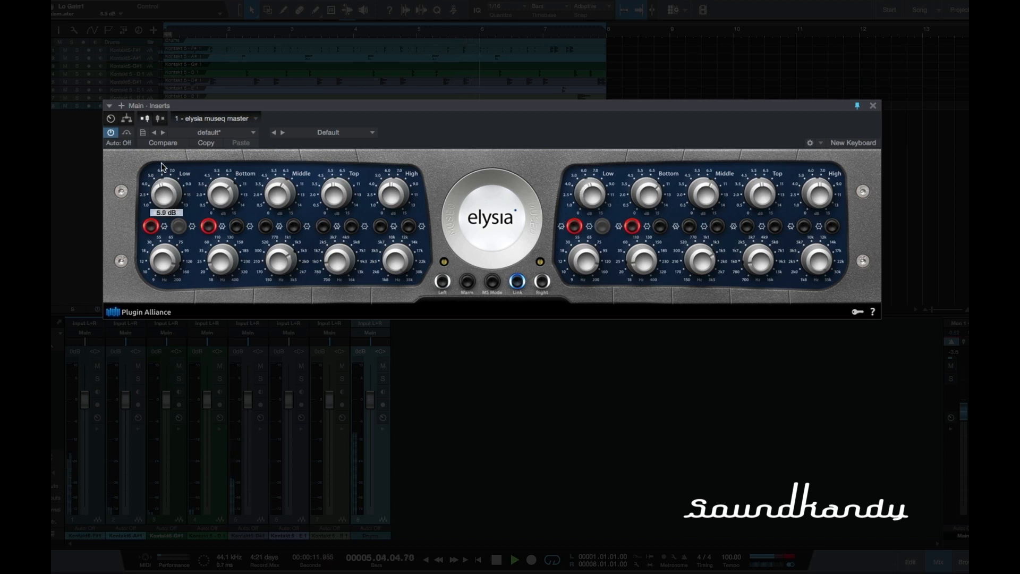
pyautogui.moveTo(161, 153); pyautogui.dragTo(165, 137)
pyautogui.moveTo(161, 254); pyautogui.dragTo(165, 243)
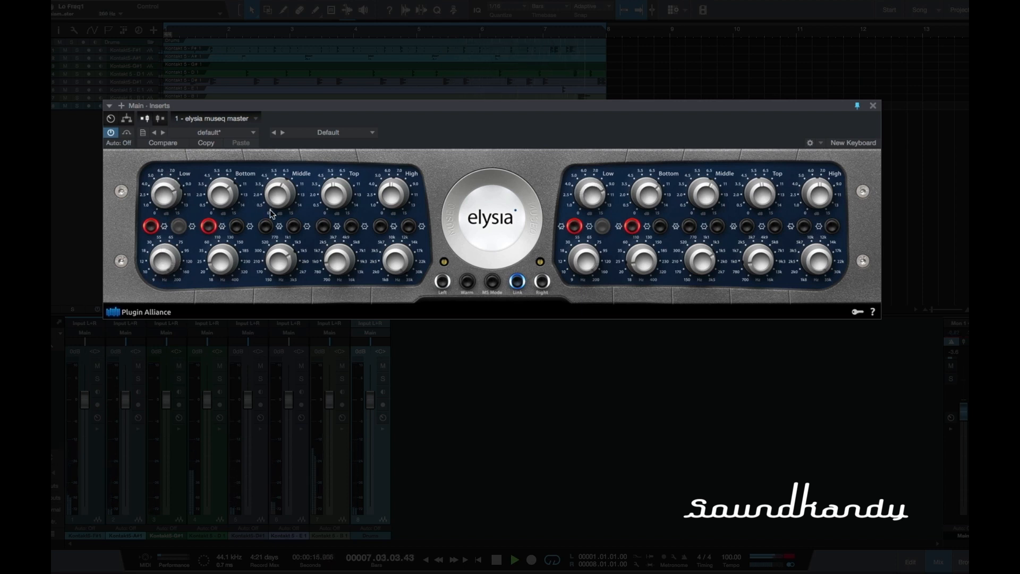
# Step: Set the linked Middle band's Q to narrow, and raise the Top band's gain and frequency
pyautogui.click(265, 226)
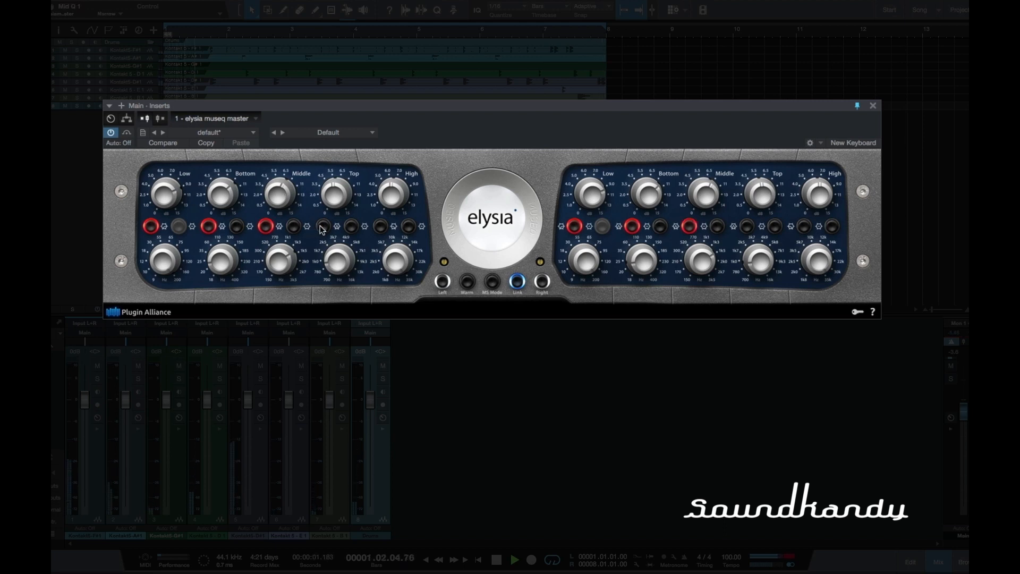
pyautogui.click(328, 198)
pyautogui.moveTo(338, 267); pyautogui.dragTo(333, 240)
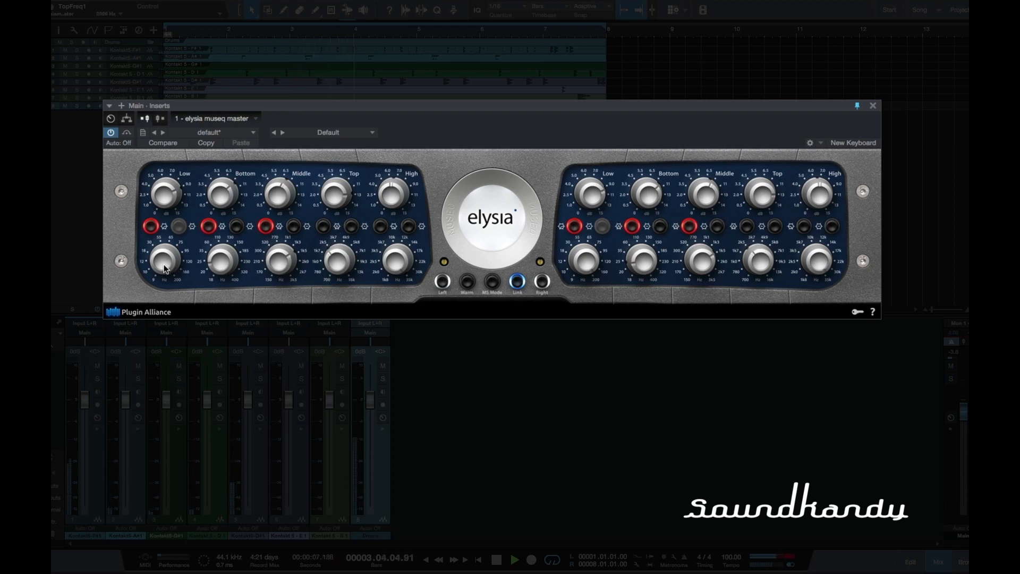
# Step: Return the Low band to shelf, and change the High band's filter type, sweeping its frequency to 10609 Hz and back up
pyautogui.click(151, 226)
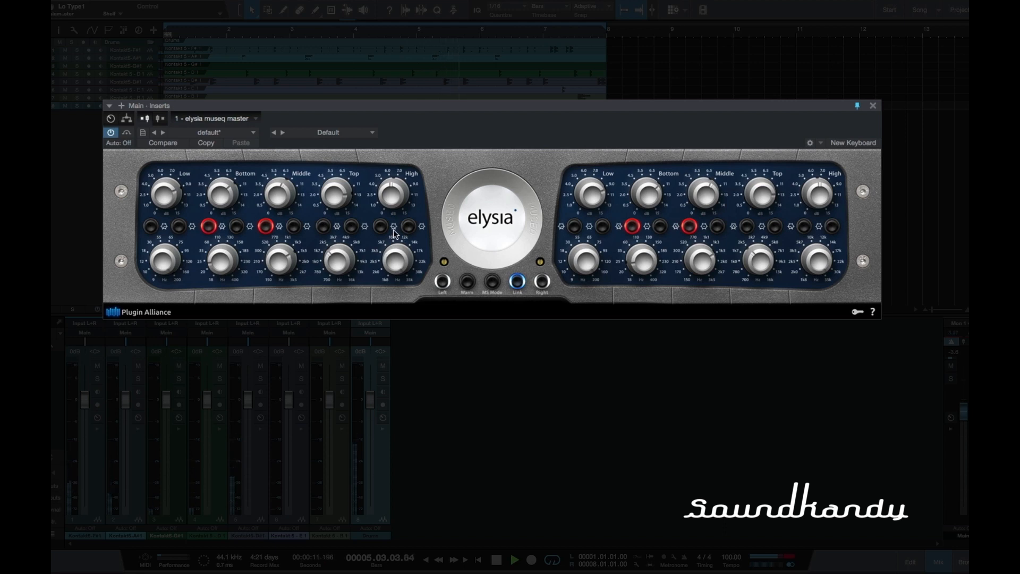
pyautogui.moveTo(395, 271)
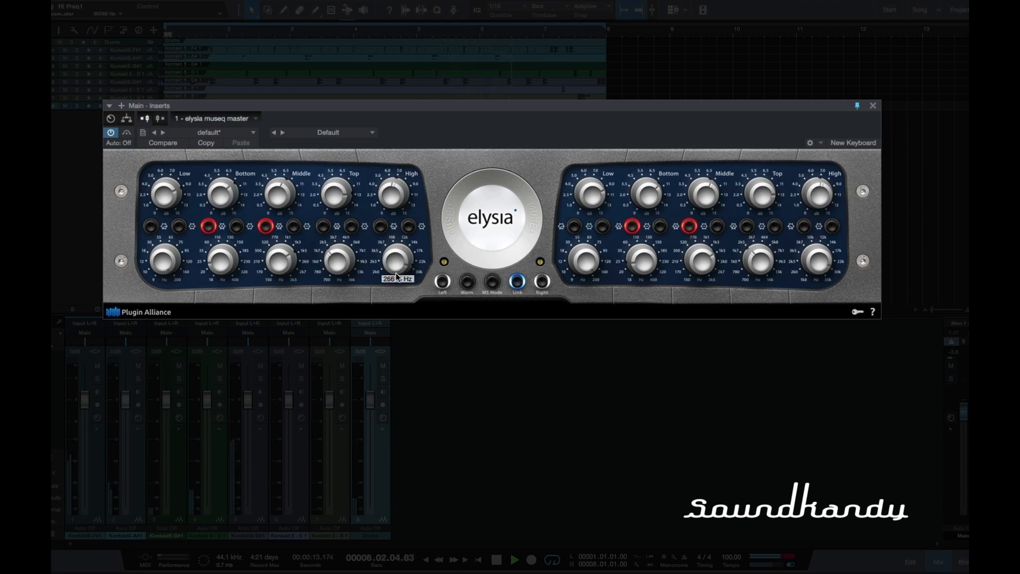
pyautogui.click(384, 226)
pyautogui.moveTo(398, 279)
pyautogui.moveTo(398, 281); pyautogui.dragTo(400, 304)
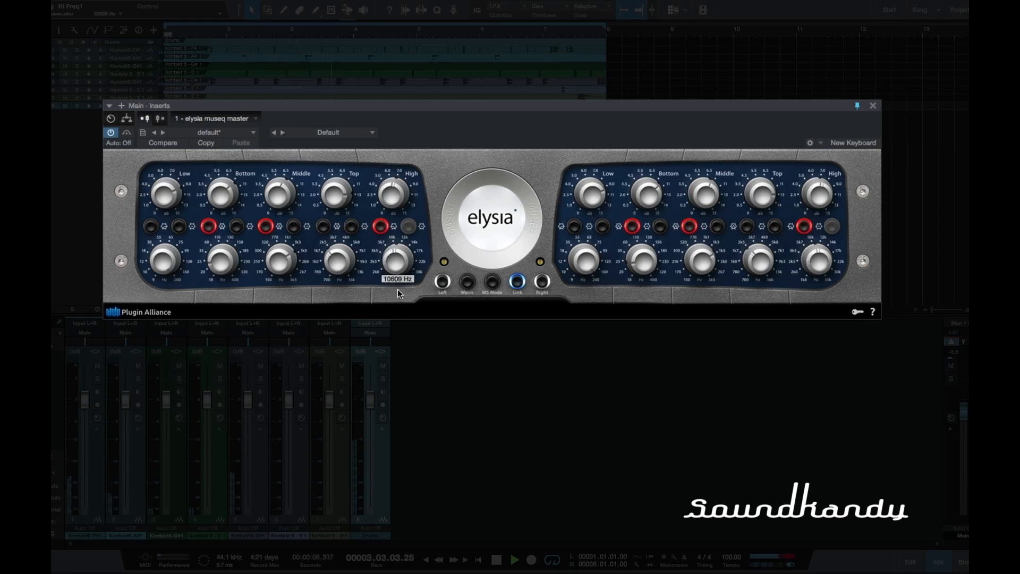
pyautogui.moveTo(399, 268); pyautogui.dragTo(401, 260)
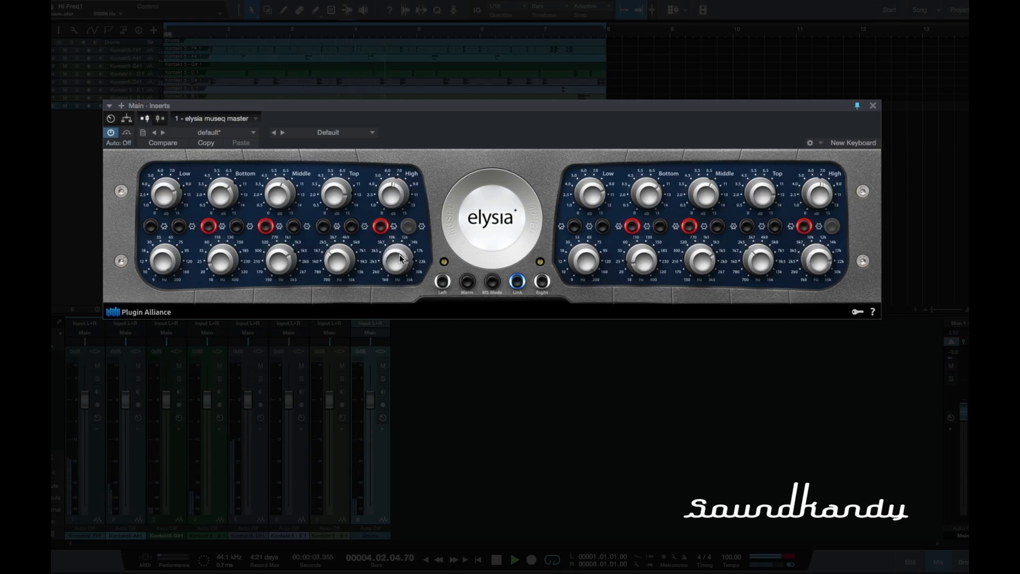
# Step: Switch the High band from its alternate filter type to its second mode with a lower frequency, and reduce the Bottom gain
pyautogui.click(408, 226)
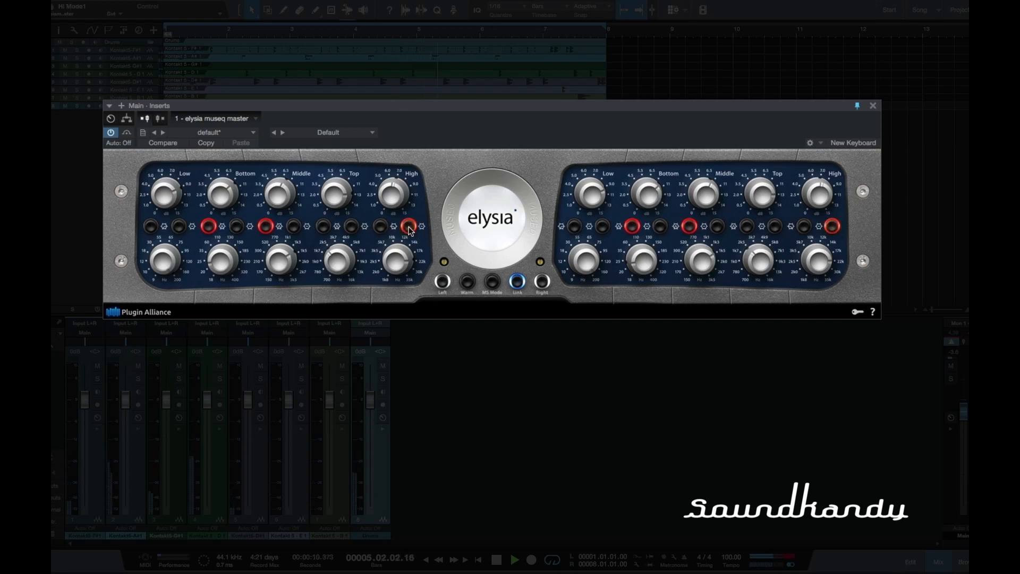
pyautogui.moveTo(397, 261); pyautogui.dragTo(396, 315)
pyautogui.moveTo(230, 196); pyautogui.dragTo(221, 231)
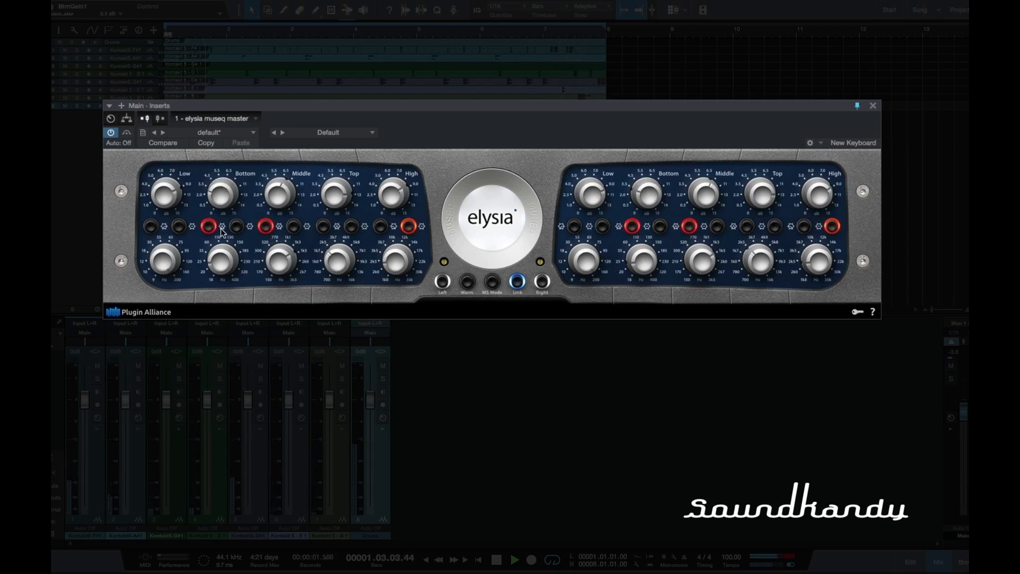
# Step: Switch the Low band's filter type away from shelf, set its gain to 5.4 dB and raise its frequency
pyautogui.click(158, 227)
pyautogui.moveTo(170, 195); pyautogui.dragTo(161, 219)
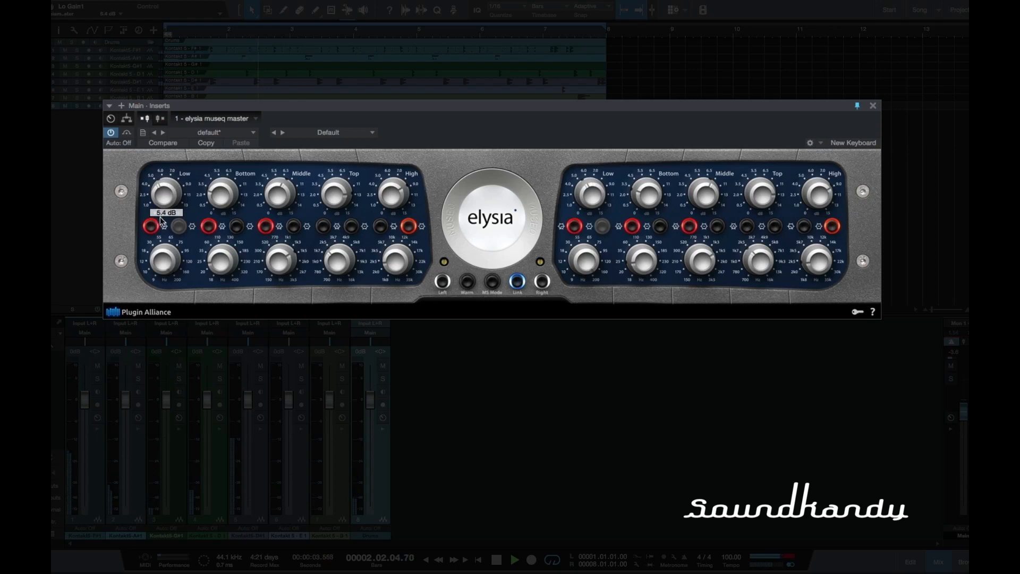
pyautogui.moveTo(161, 256); pyautogui.dragTo(160, 234)
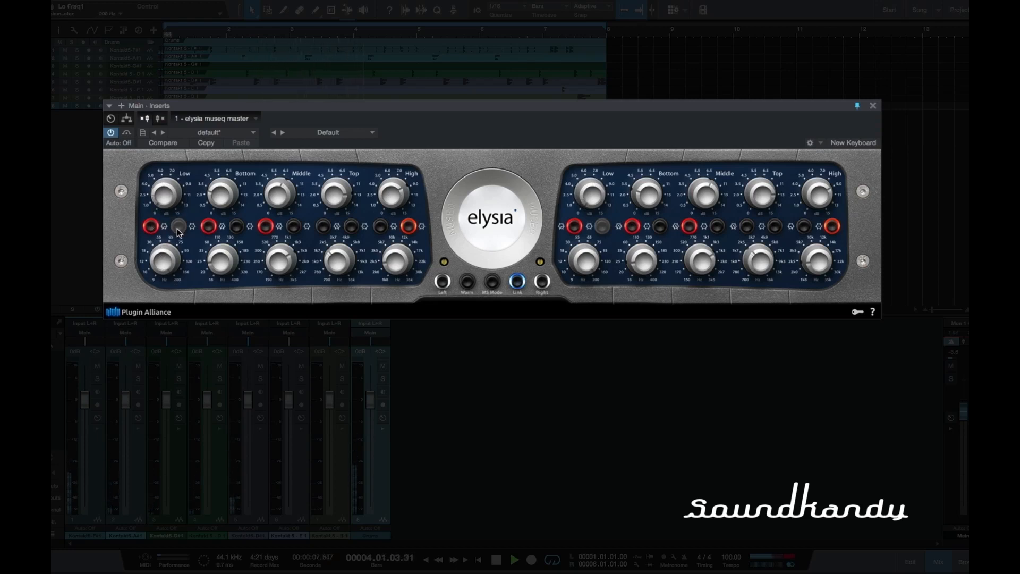
# Step: Return the Low band to shelf with its second mode switch on, setting gain to 7.8 dB and frequency to 10 Hz
pyautogui.click(154, 227)
pyautogui.click(179, 228)
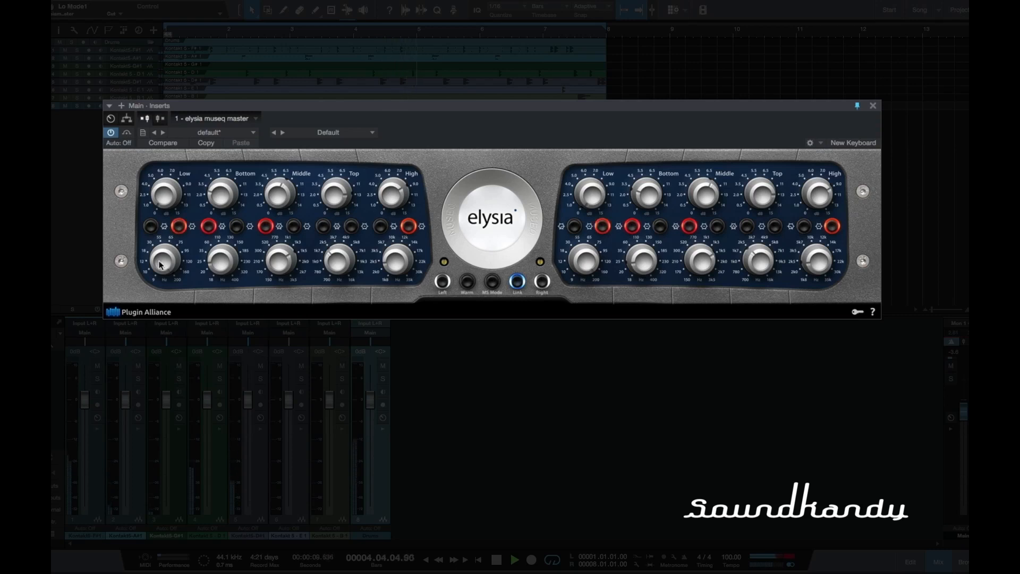
pyautogui.moveTo(170, 201); pyautogui.dragTo(166, 171)
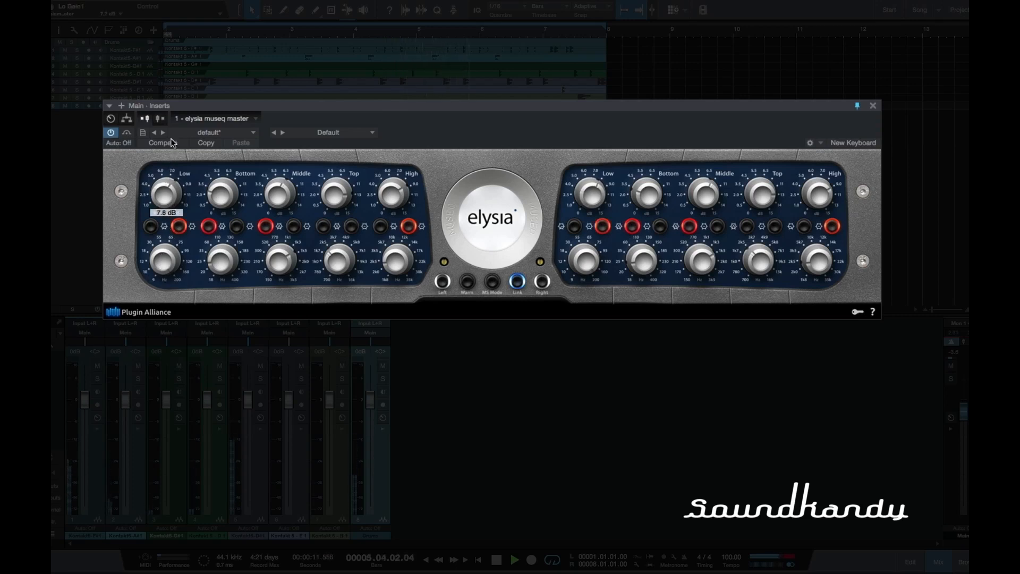
pyautogui.moveTo(170, 261); pyautogui.dragTo(168, 335)
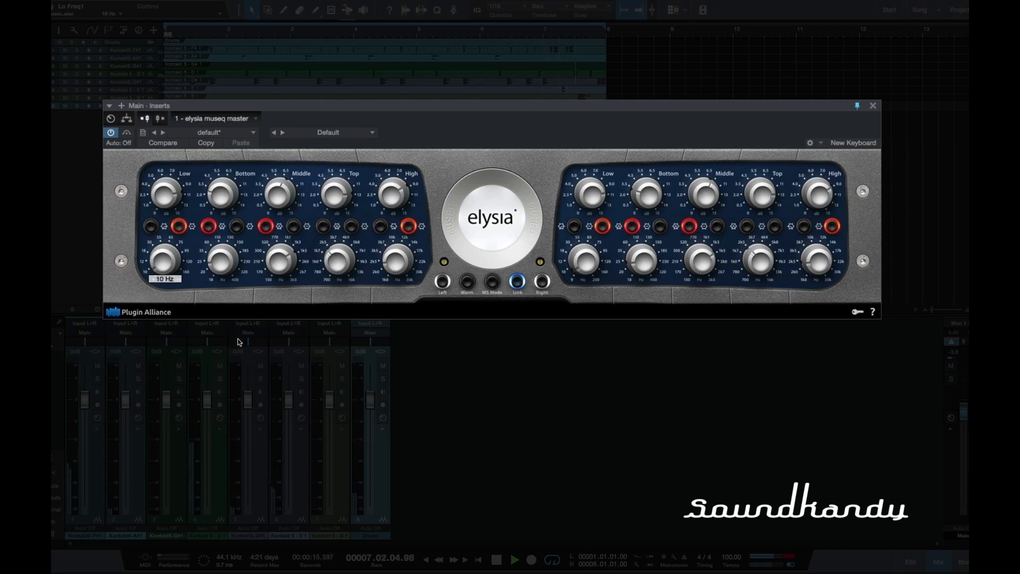
# Step: Switch the Low band's filter type away from shelf again, and set the Bottom band's gain to 6.8 dB with a higher frequency
pyautogui.click(150, 226)
pyautogui.moveTo(158, 261); pyautogui.dragTo(157, 266)
pyautogui.moveTo(159, 226); pyautogui.dragTo(219, 167)
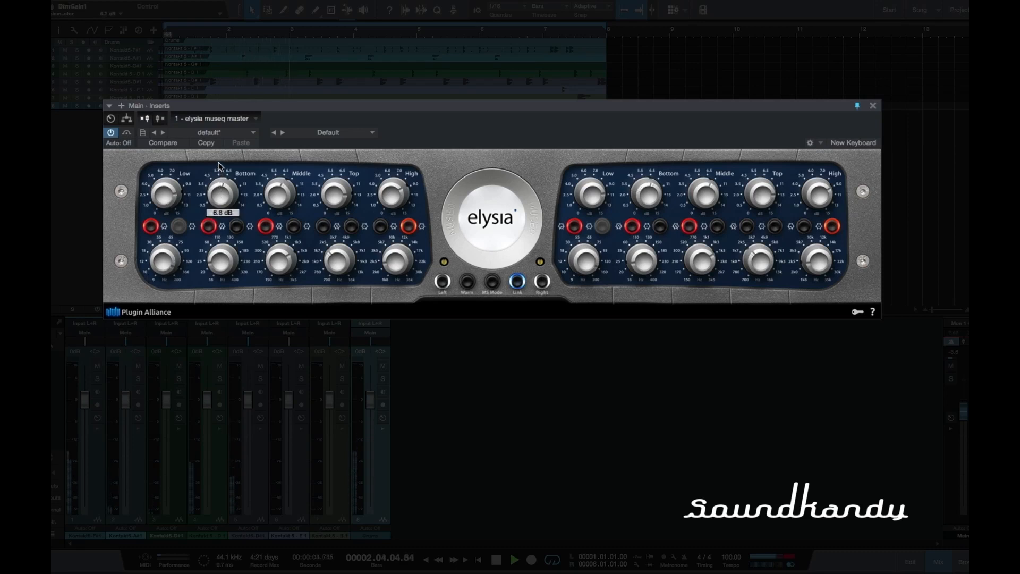
pyautogui.moveTo(222, 260); pyautogui.dragTo(225, 185)
pyautogui.moveTo(226, 254); pyautogui.dragTo(238, 239)
# Step: Raise the Middle band's gain slightly and lower its frequency, and raise the Top band's frequency
pyautogui.moveTo(277, 193); pyautogui.dragTo(274, 185)
pyautogui.moveTo(275, 260); pyautogui.dragTo(280, 329)
pyautogui.moveTo(346, 264); pyautogui.dragTo(338, 213)
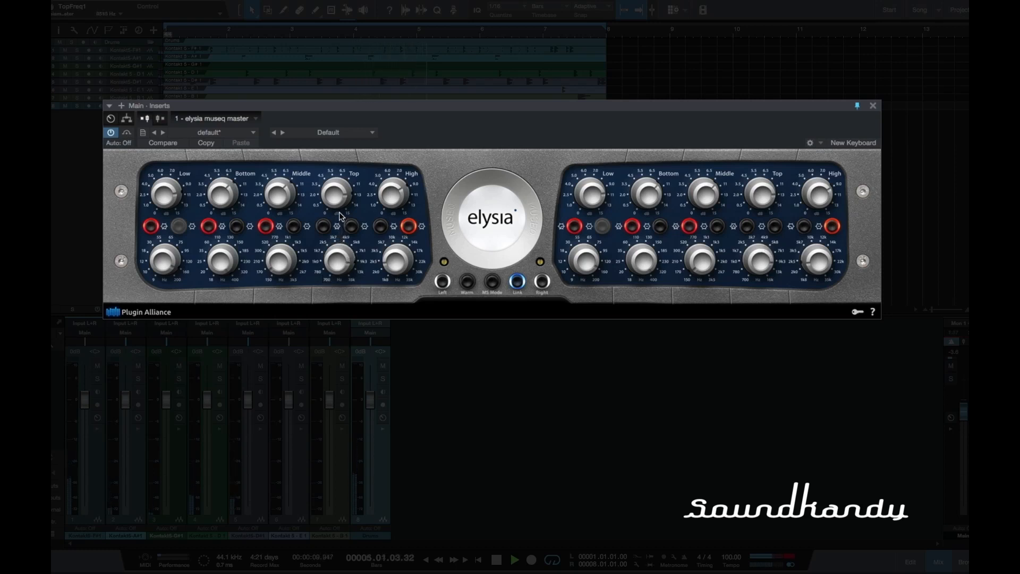
# Step: Raise the High band's gain slightly and move its frequency higher
pyautogui.click(330, 183)
pyautogui.moveTo(389, 181); pyautogui.dragTo(389, 178)
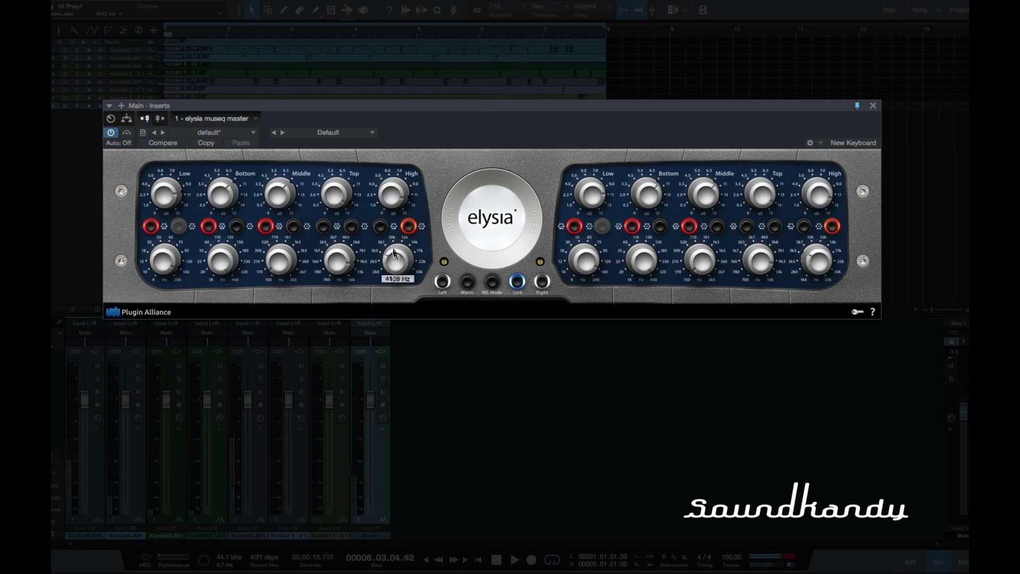
pyautogui.moveTo(393, 240); pyautogui.dragTo(394, 214)
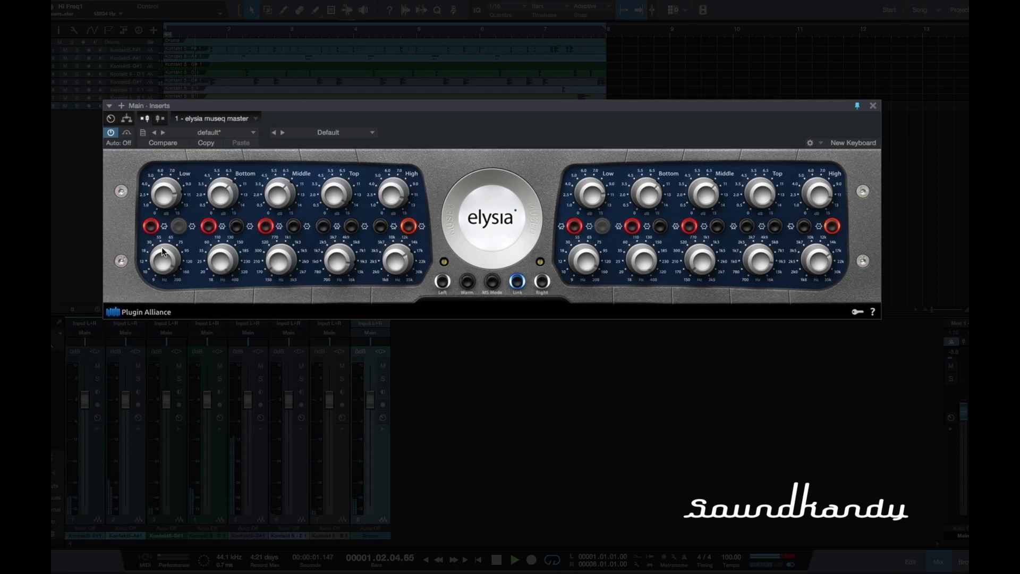
# Step: Turn off both of the Low band's mode switches and lower its frequency
pyautogui.click(150, 227)
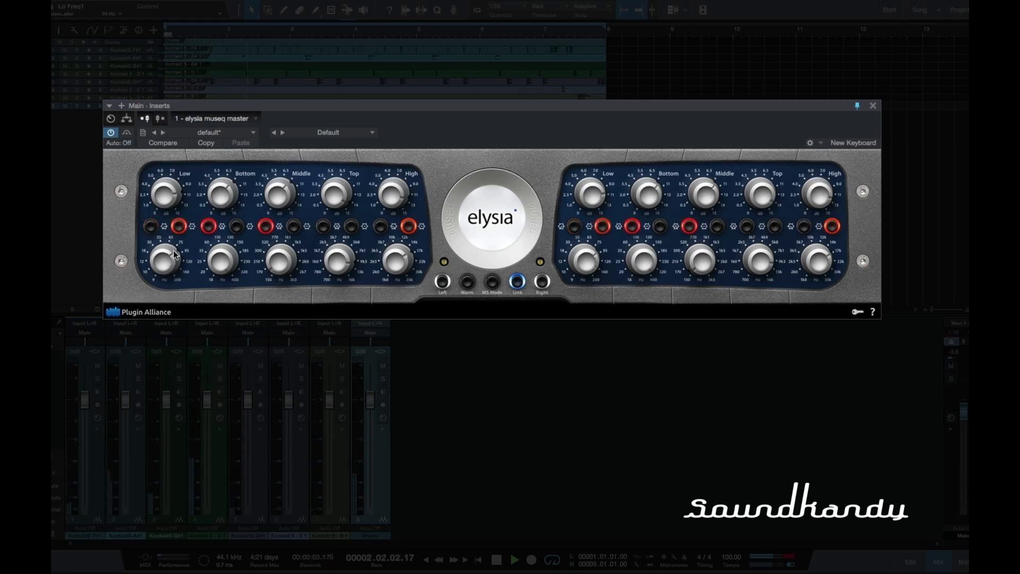
pyautogui.click(179, 226)
pyautogui.moveTo(157, 263); pyautogui.dragTo(159, 307)
# Step: Raise the Bottom band's gain slightly, lower its frequency and turn off its first mode switch
pyautogui.moveTo(220, 197); pyautogui.dragTo(220, 190)
pyautogui.moveTo(218, 261); pyautogui.dragTo(223, 345)
pyautogui.click(210, 227)
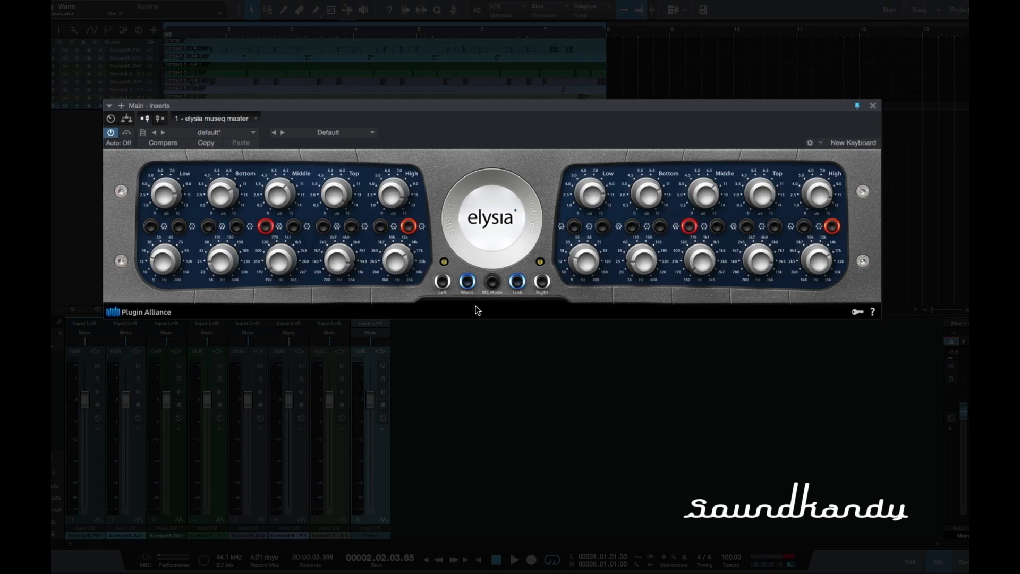
# Step: Play the drum mix and compare its sound with Warm mode off and back on
pyautogui.press('space')
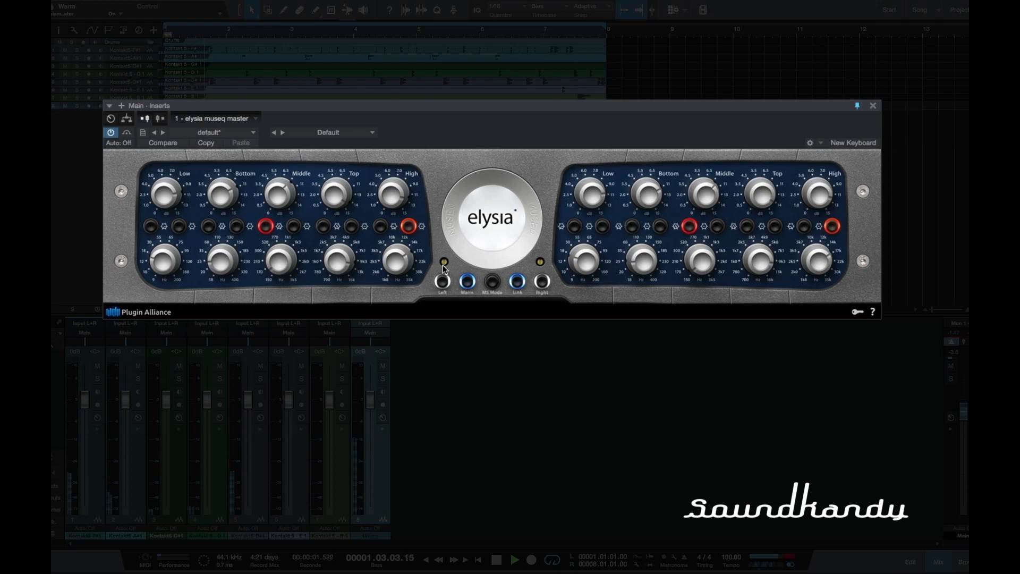
pyautogui.click(466, 282)
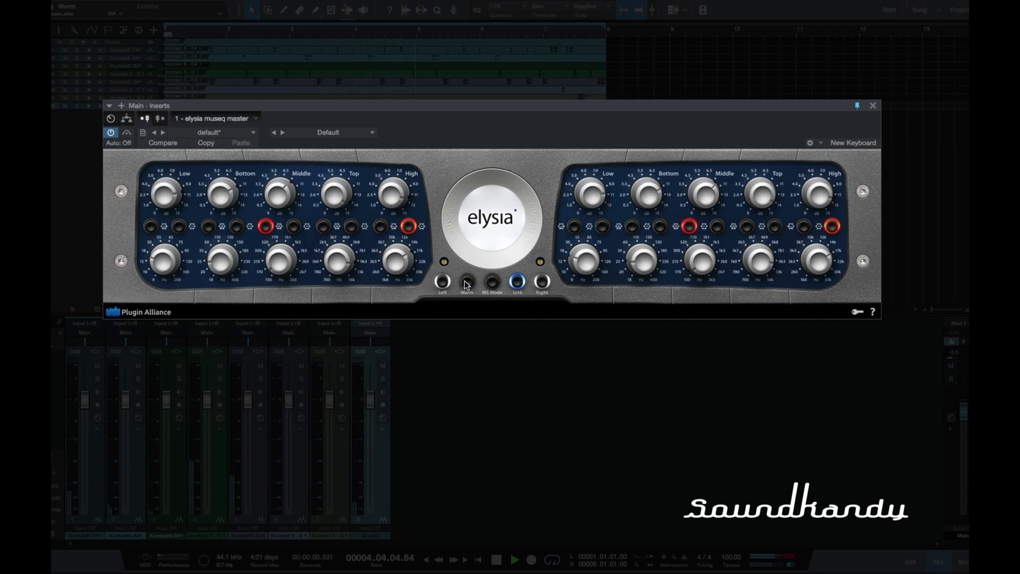
pyautogui.click(466, 282)
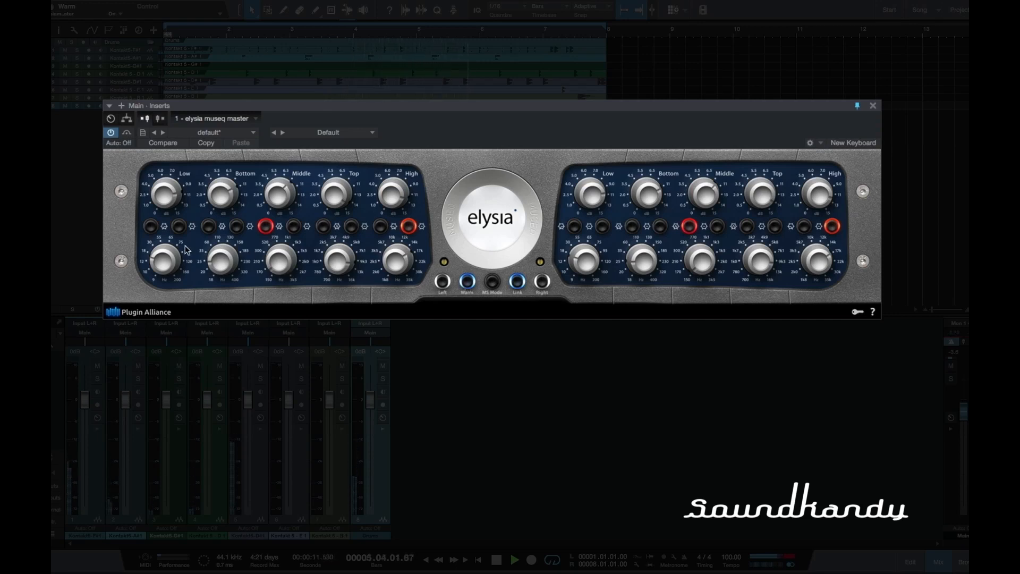
# Step: Set the Bottom band's frequency to 176 Hz and the Low band's frequency to 105 Hz during playback
pyautogui.moveTo(218, 267); pyautogui.dragTo(220, 207)
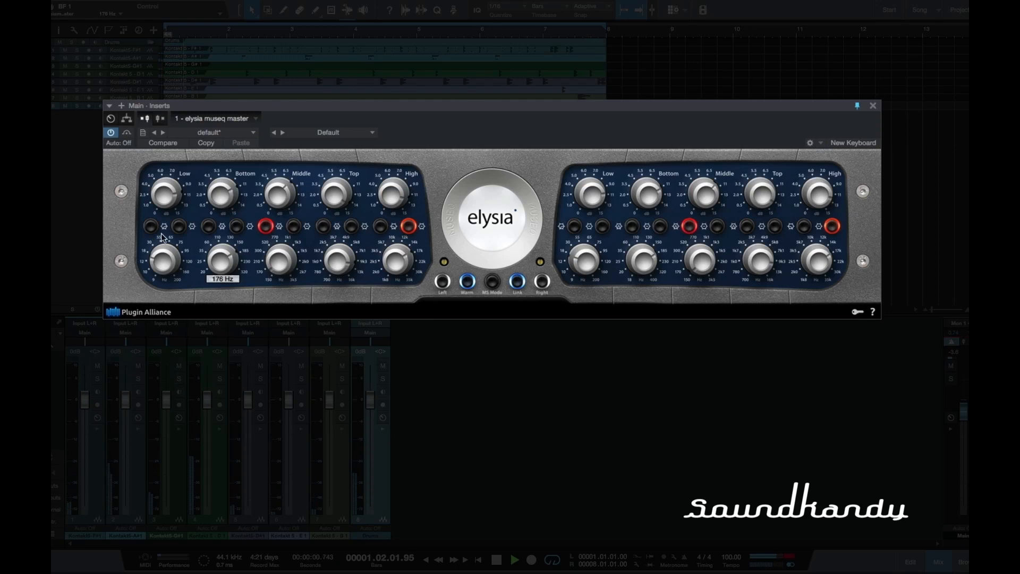
pyautogui.moveTo(158, 256); pyautogui.dragTo(162, 220)
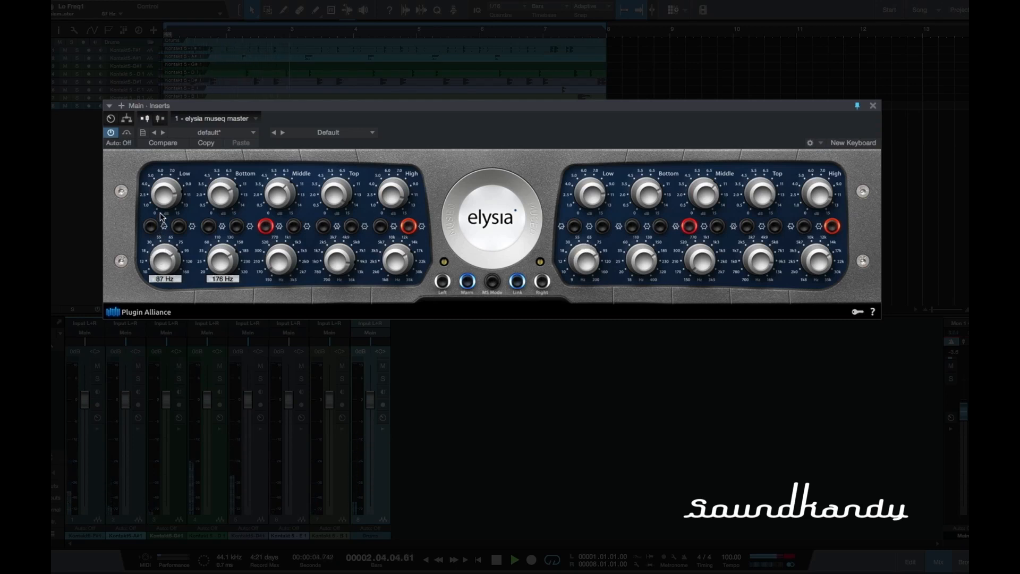
pyautogui.moveTo(160, 210); pyautogui.dragTo(160, 206)
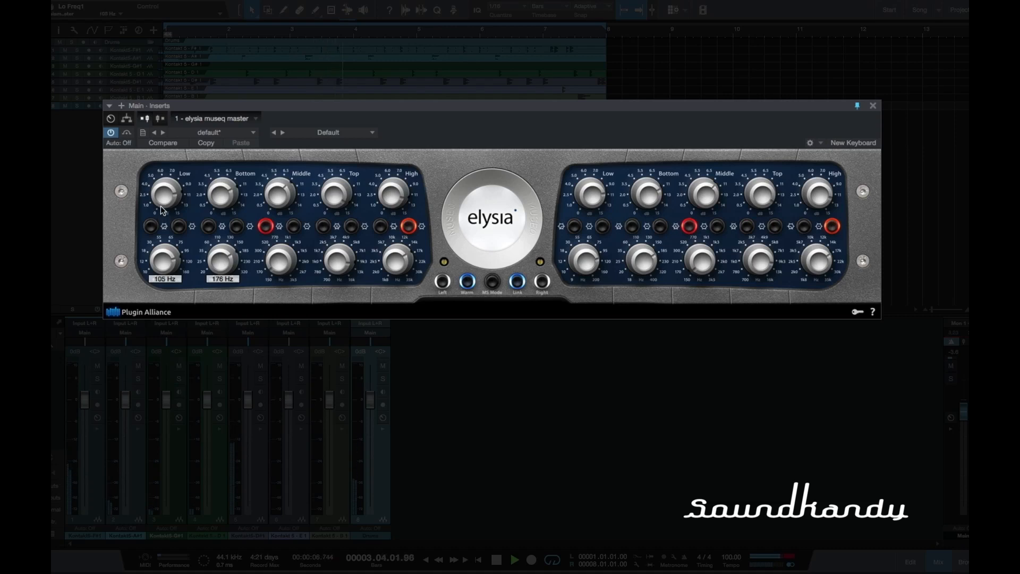
# Step: Turn off the High band's second mode switch, set its gain to 5.1 dB and stop playback
pyautogui.click(408, 226)
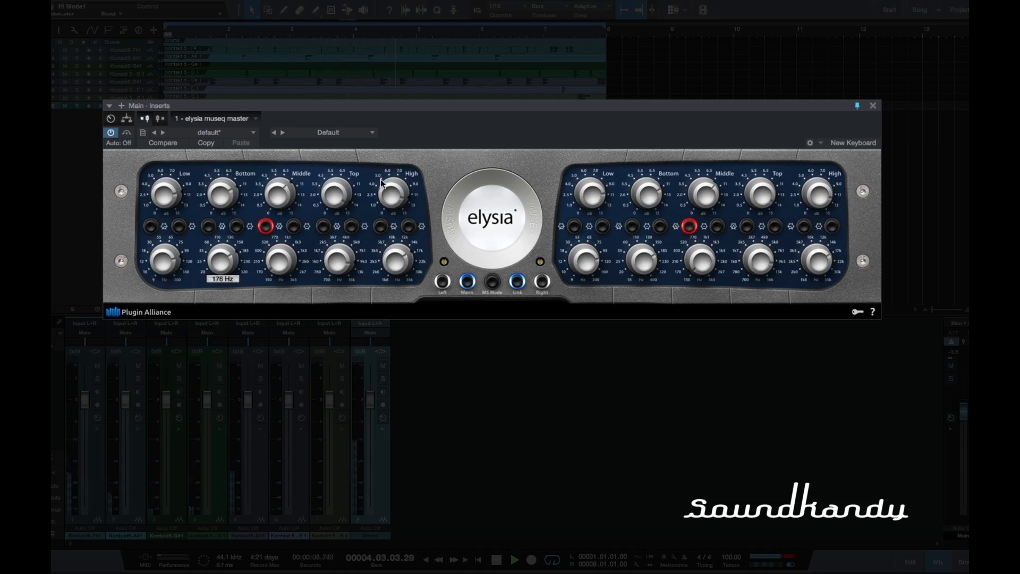
pyautogui.moveTo(388, 190); pyautogui.dragTo(389, 214)
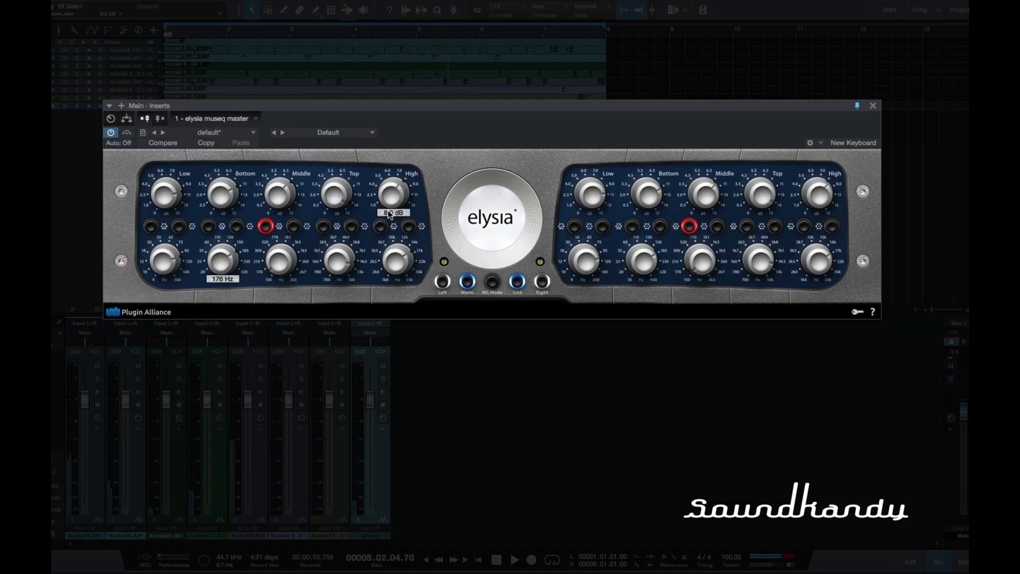
pyautogui.moveTo(388, 171); pyautogui.dragTo(389, 199)
pyautogui.press('space')
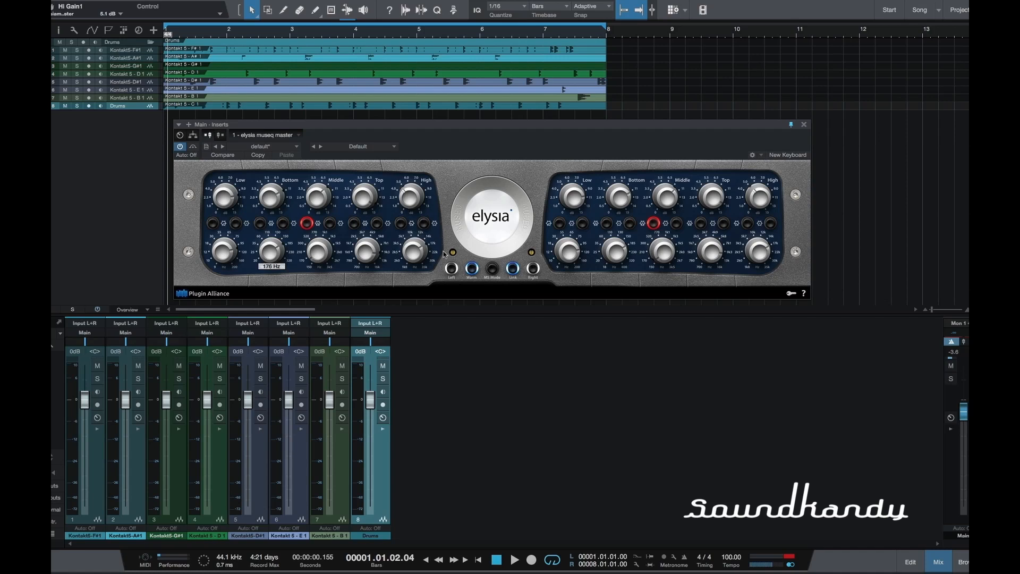
# Step: Lower the main output volume to -6.6 dB
pyautogui.moveTo(454, 254)
pyautogui.moveTo(454, 251); pyautogui.dragTo(455, 249)
pyautogui.moveTo(963, 413); pyautogui.dragTo(964, 426)
# Step: Play the drum mix and set the Low band's frequency to 10 Hz
pyautogui.press('space')
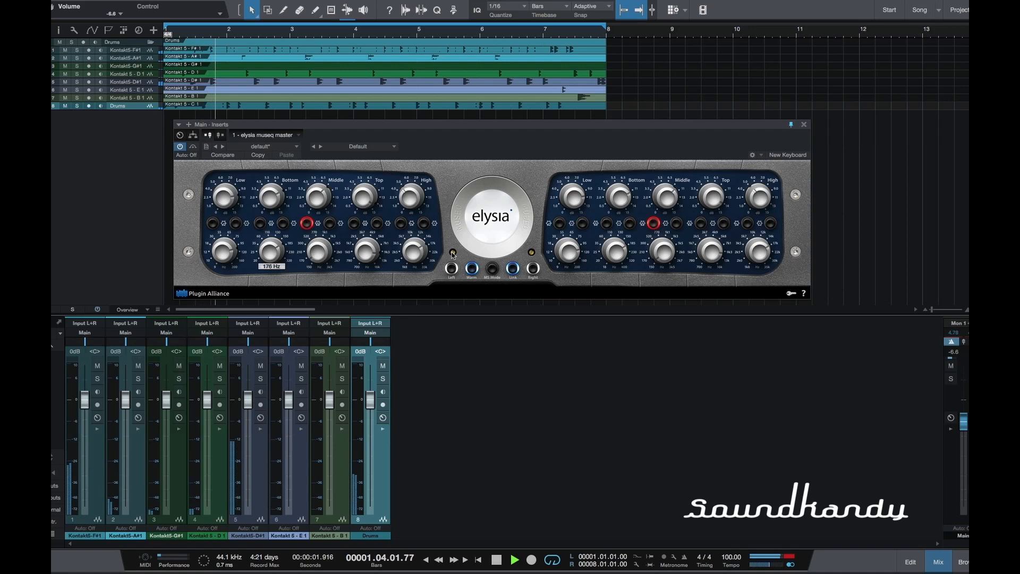
pyautogui.click(223, 250)
pyautogui.moveTo(230, 283); pyautogui.dragTo(231, 311)
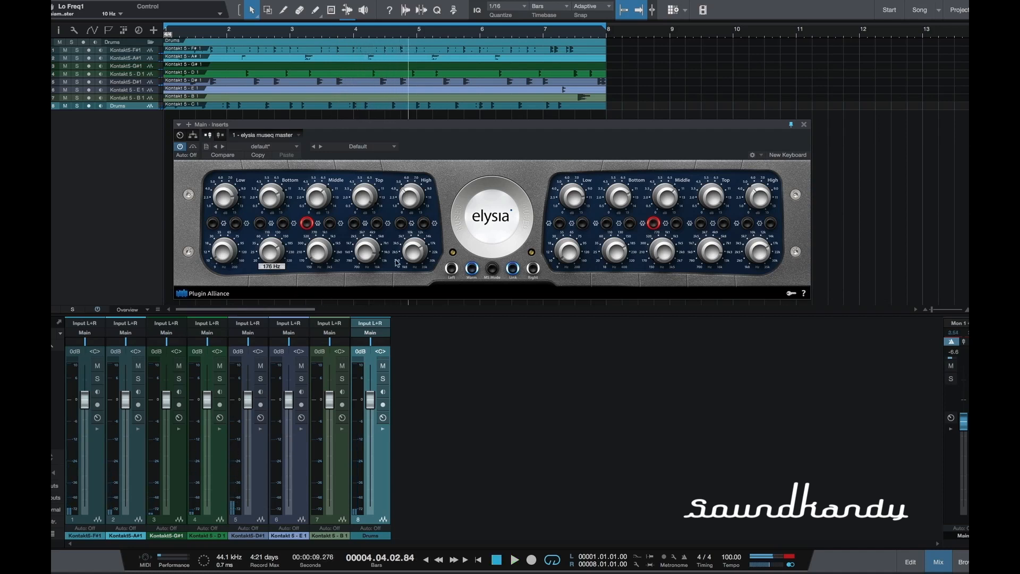
# Step: Switch Warm mode off and back on with playback stopped
pyautogui.click(472, 270)
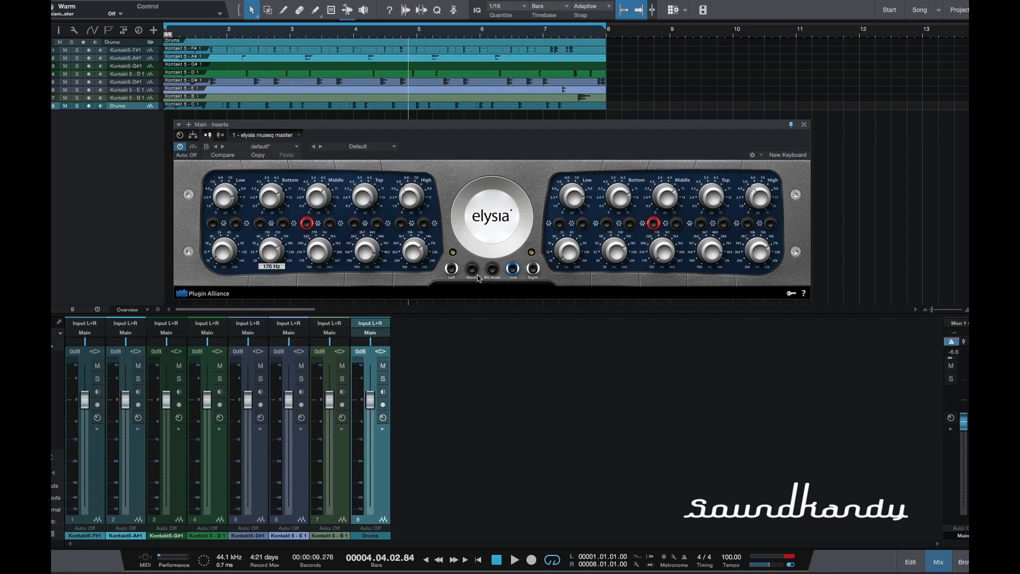
pyautogui.moveTo(963, 421)
pyautogui.click(471, 268)
# Step: Unlink the two channels, compare the playing mix with the left and right EQ sections off and on, and relink them
pyautogui.click(513, 267)
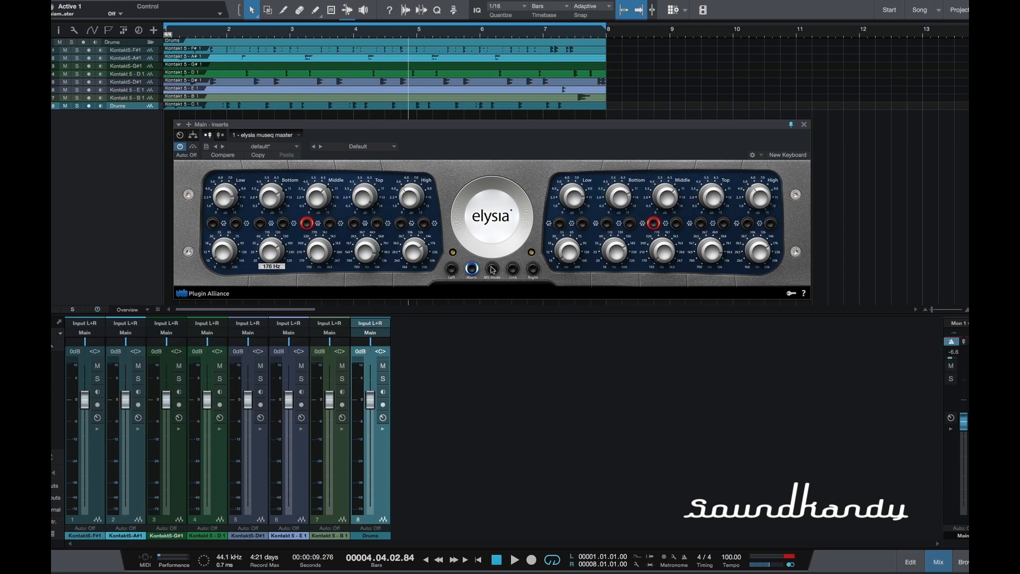
pyautogui.click(533, 270)
pyautogui.press('space')
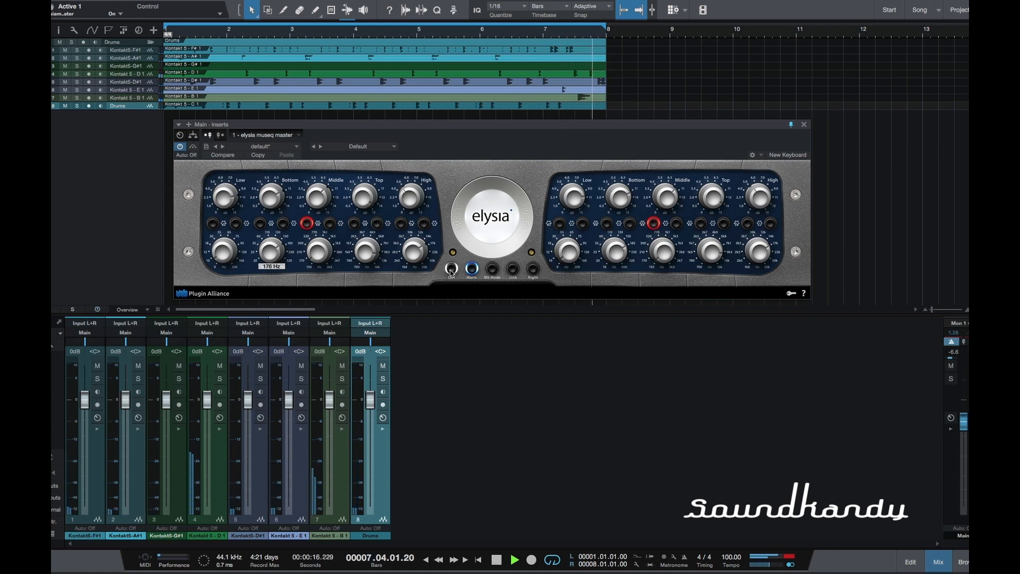
pyautogui.click(513, 269)
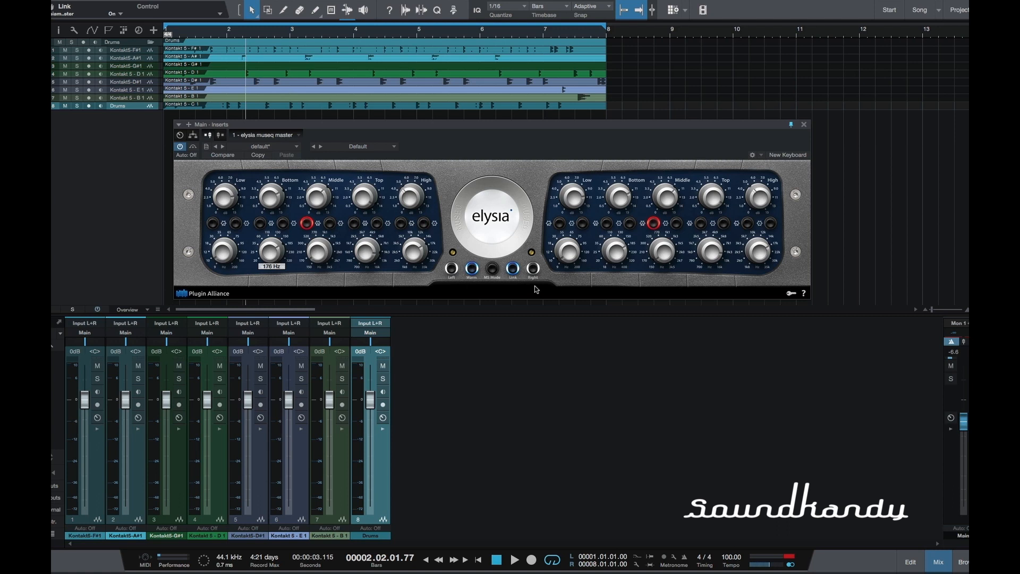
pyautogui.press('space')
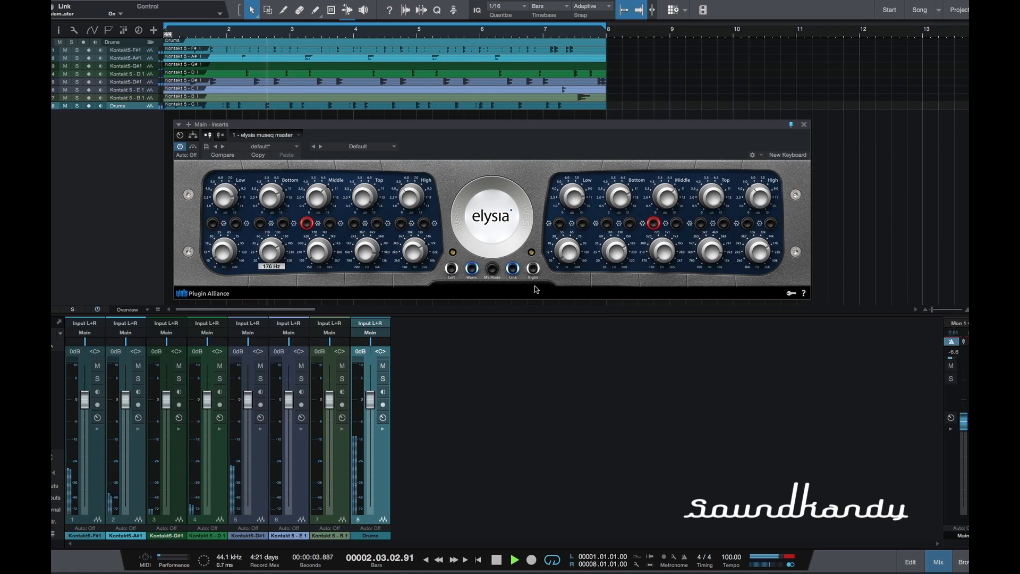